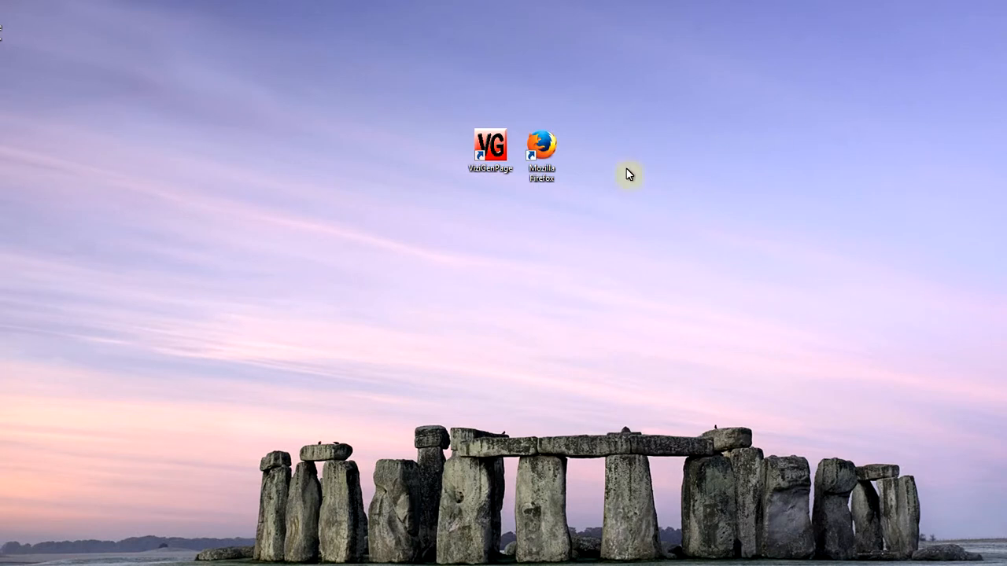
Step: Launch ViziGen-Page and open the project file KGSR_060.vgp from the ViziGen-Page Training Course folder
{"action": "double_click", "coordinate": [493, 158]}
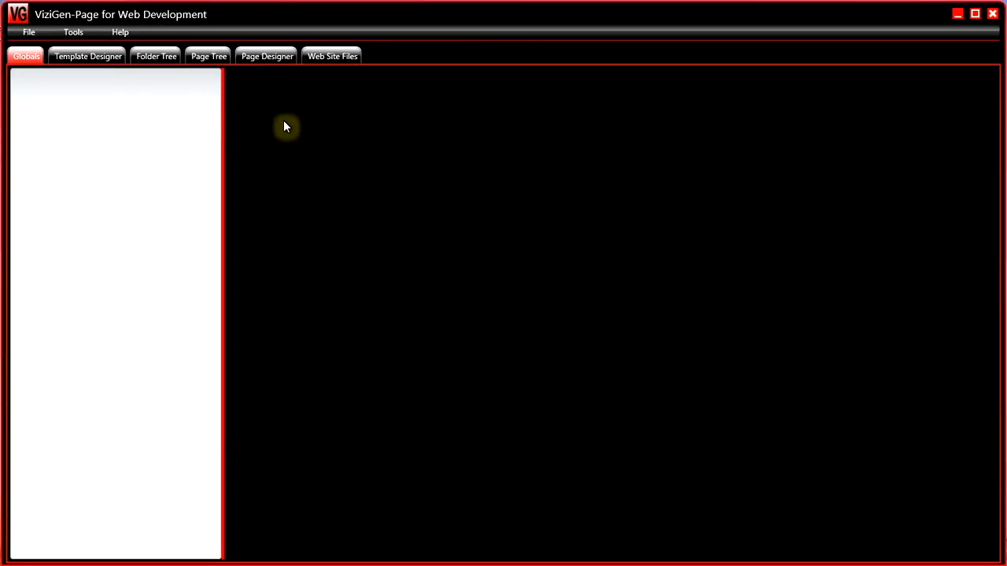
{"action": "left_click", "coordinate": [28, 32]}
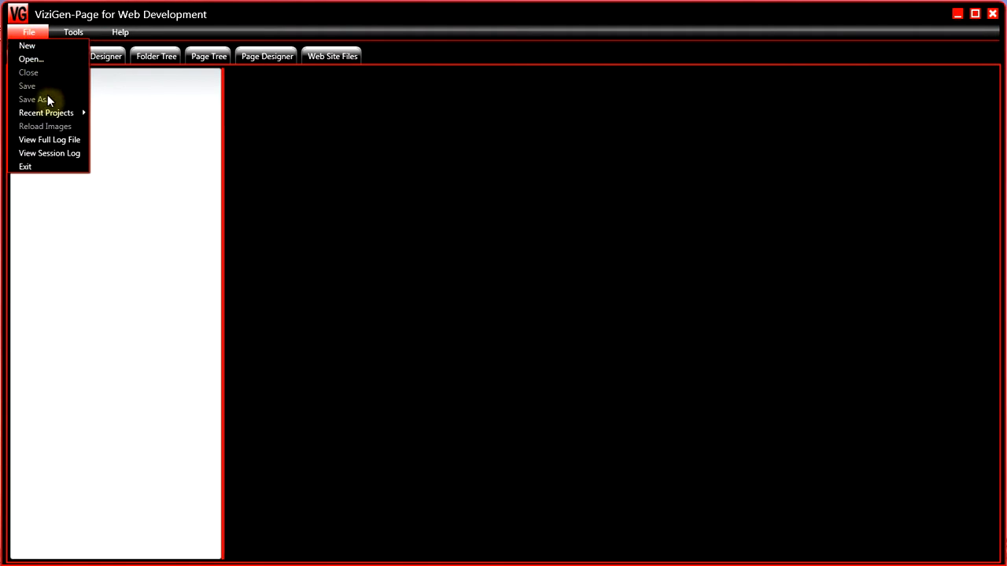
{"action": "left_click", "coordinate": [43, 59]}
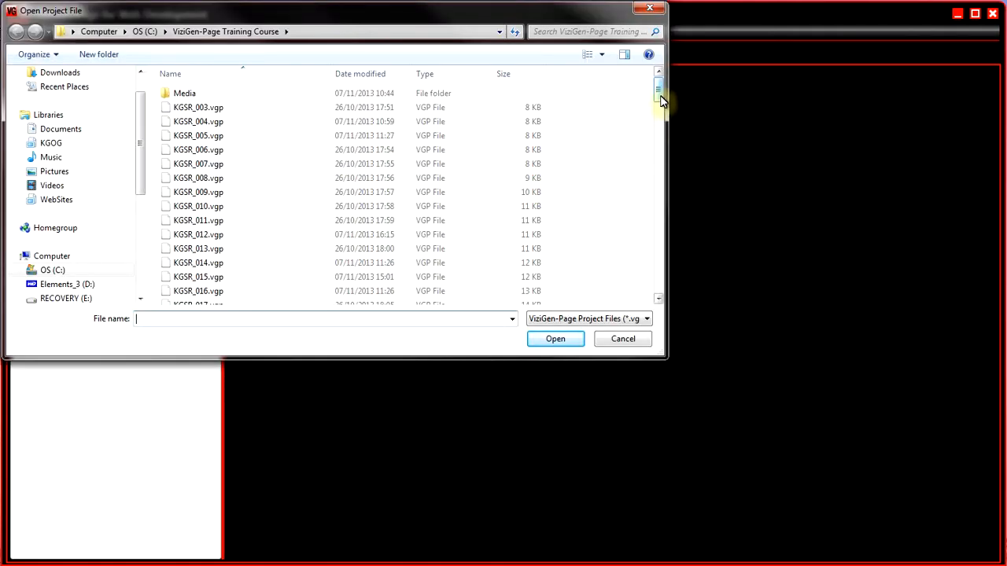
{"action": "left_click_drag", "start_coordinate": [659, 99], "coordinate": [660, 189]}
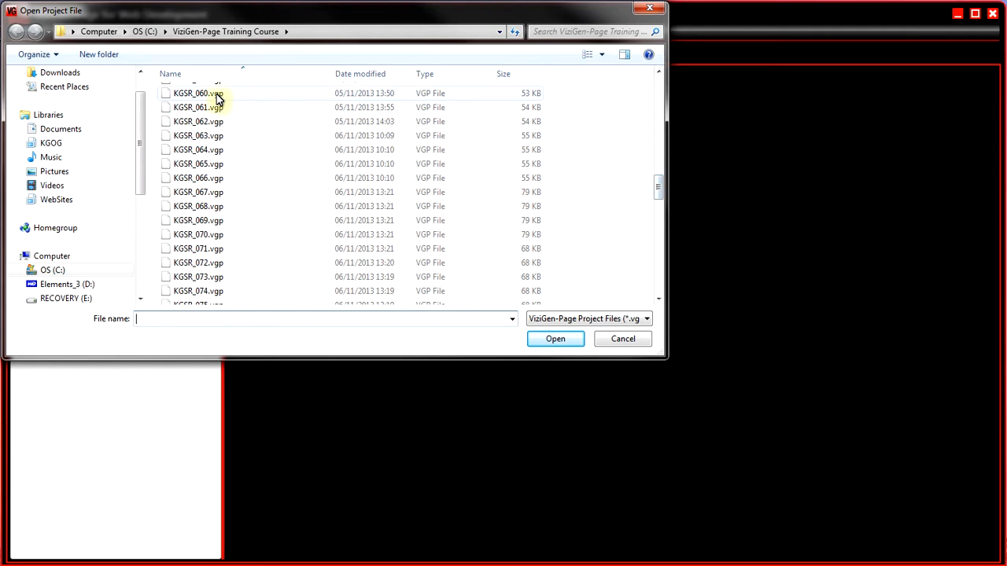
{"action": "left_click", "coordinate": [219, 94]}
{"action": "double_click", "coordinate": [218, 94]}
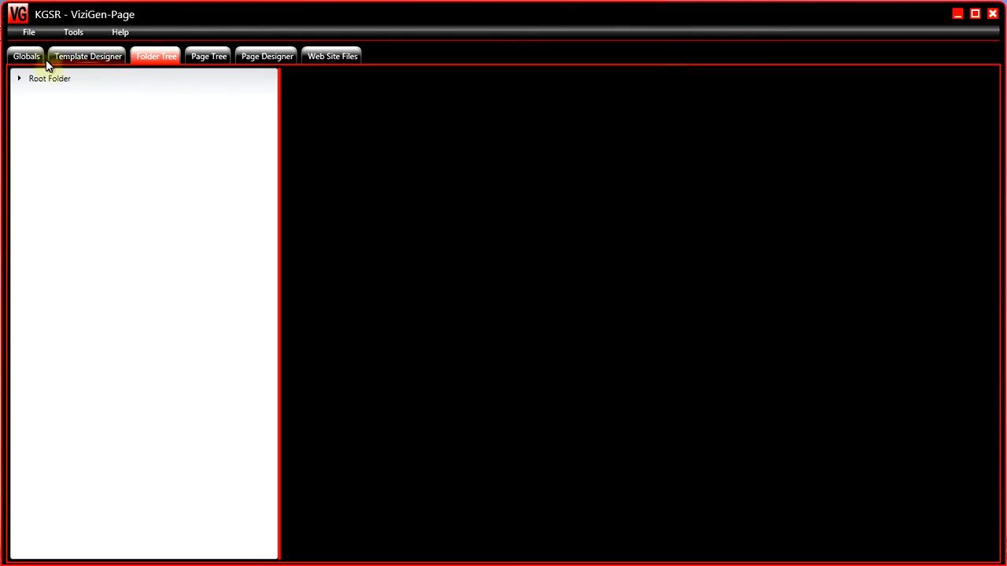
Step: Select the Resort template in the project globals and open it in the Template Designer
{"action": "left_click", "coordinate": [26, 56]}
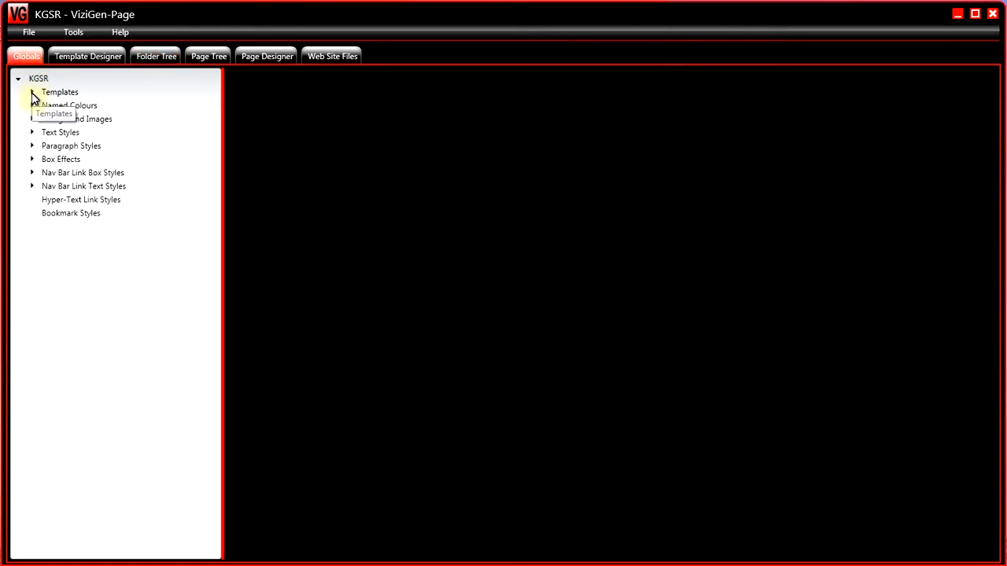
{"action": "left_click", "coordinate": [32, 93]}
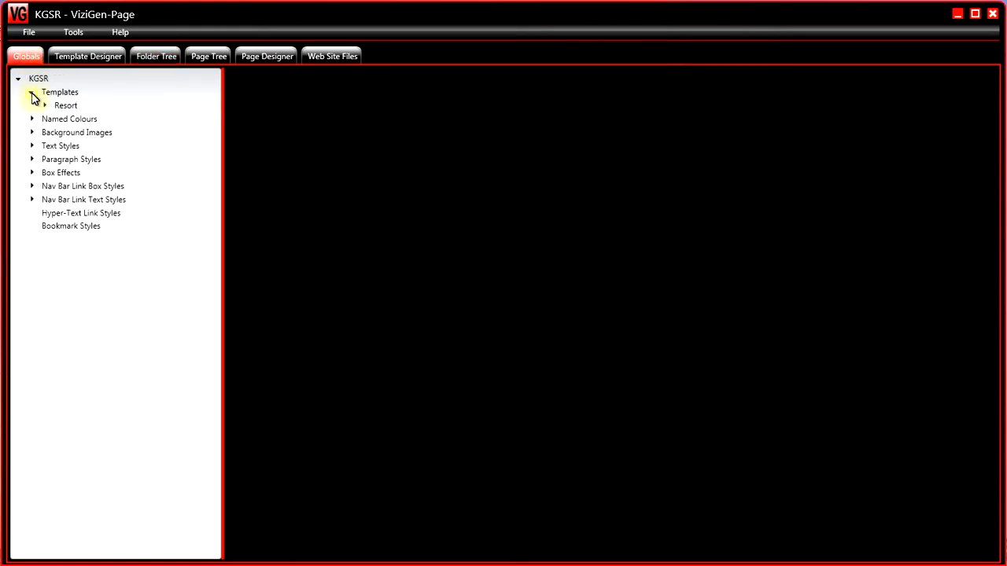
{"action": "left_click", "coordinate": [70, 111]}
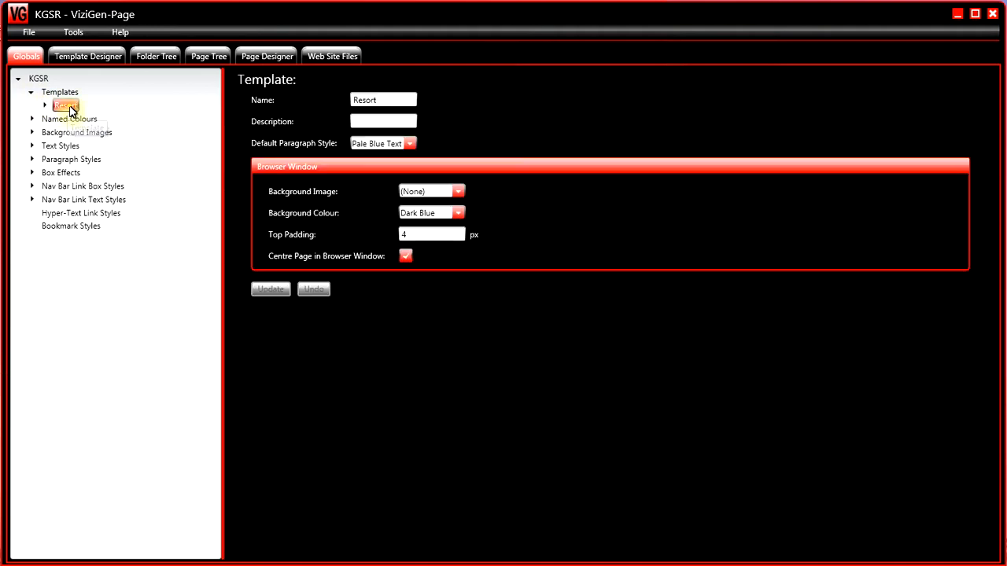
{"action": "left_click", "coordinate": [92, 56]}
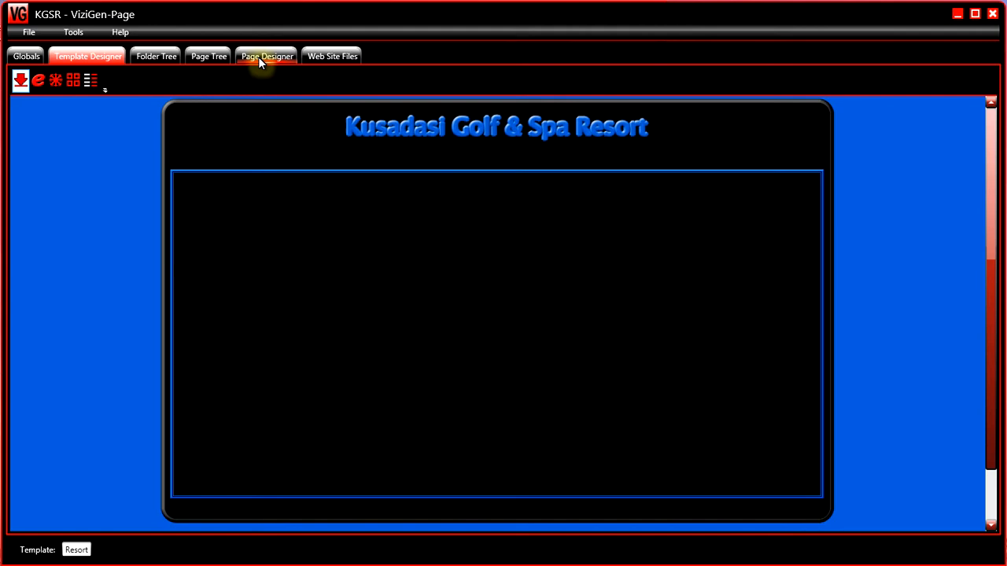
Step: Apply the Tab Box effect to the background of the Tabbed Nav Bar beneath the Kusadasi Golf & Spa Resort heading
{"action": "left_click", "coordinate": [74, 82]}
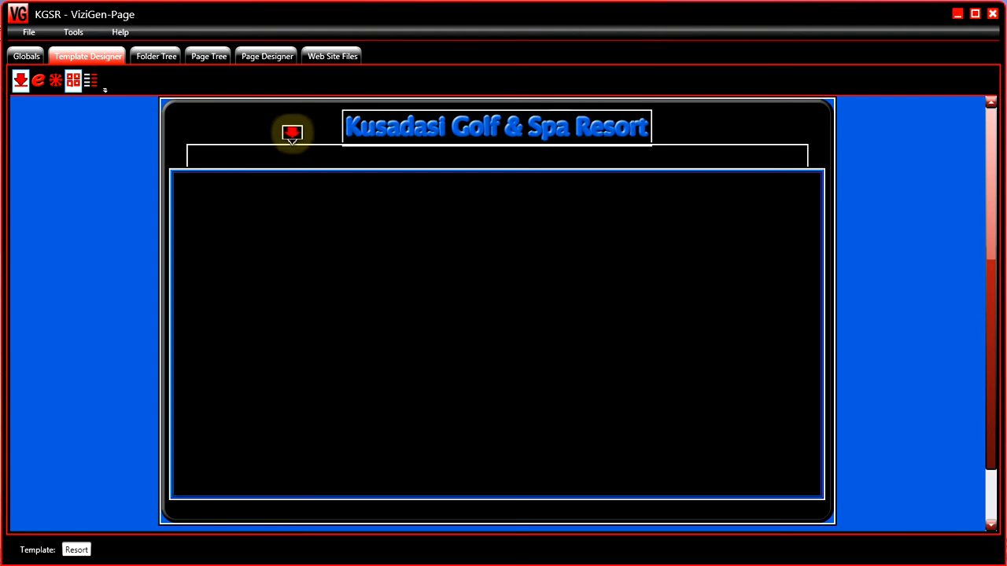
{"action": "left_click", "coordinate": [72, 81]}
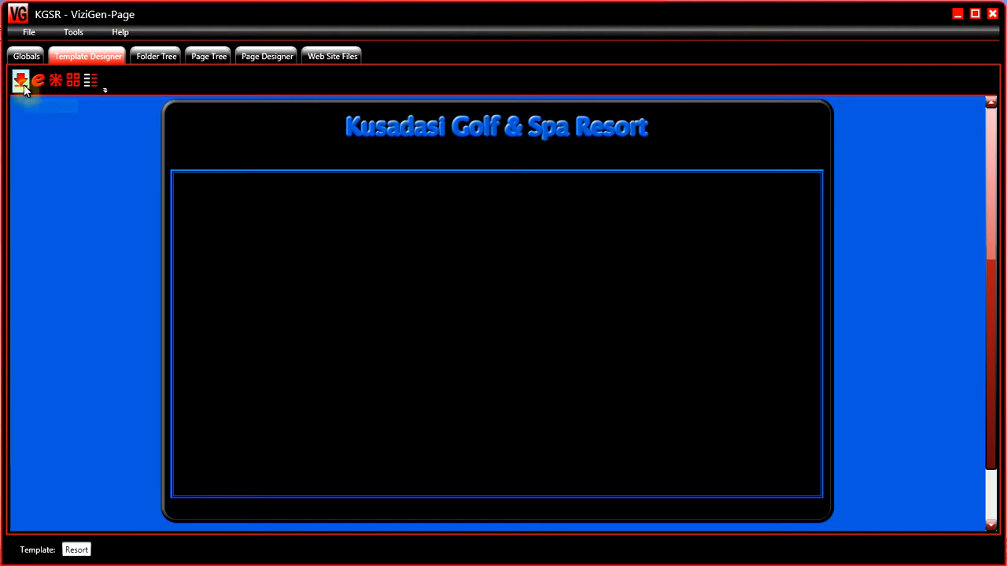
{"action": "left_click_drag", "start_coordinate": [72, 112], "coordinate": [253, 139]}
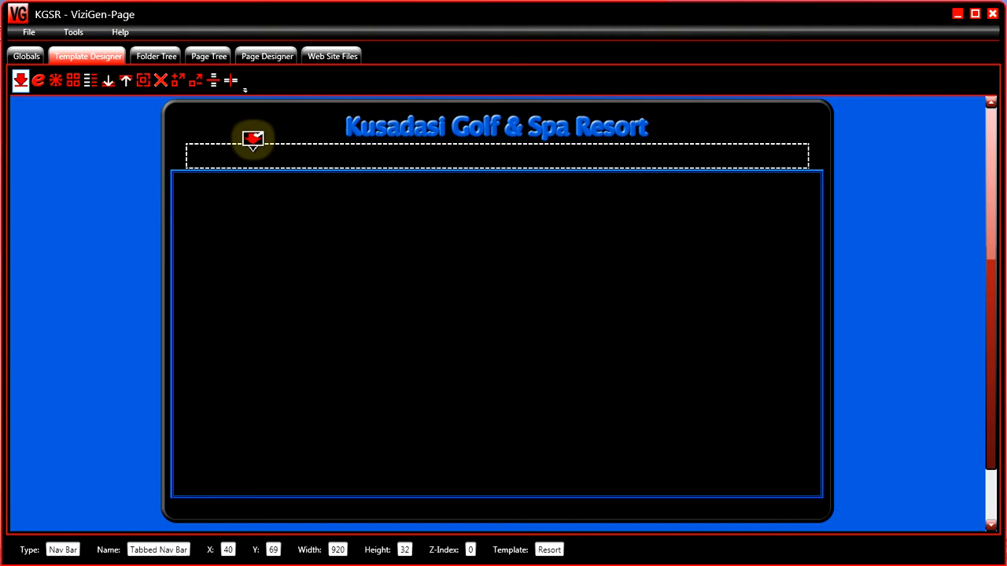
{"action": "left_click", "coordinate": [90, 82]}
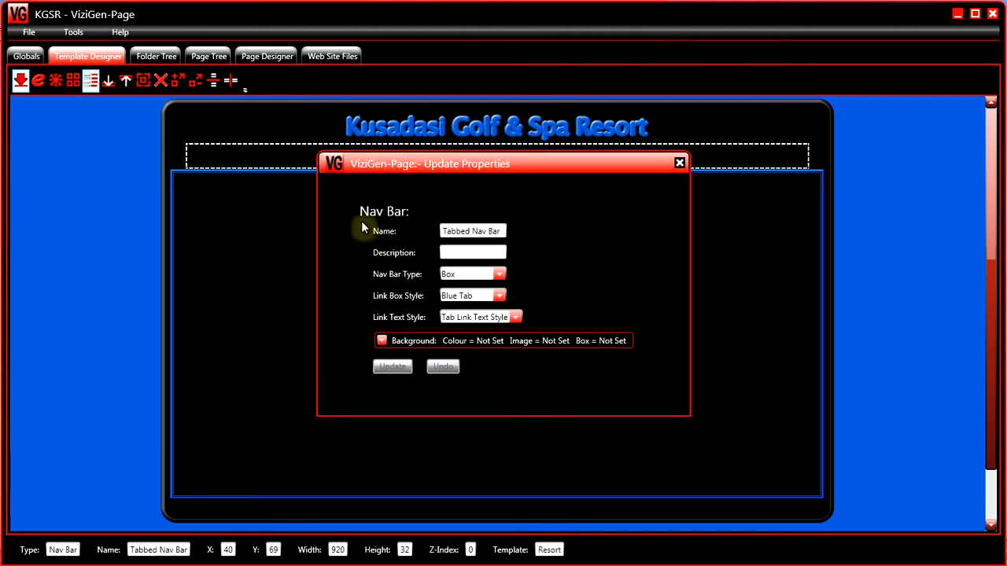
{"action": "left_click", "coordinate": [381, 341]}
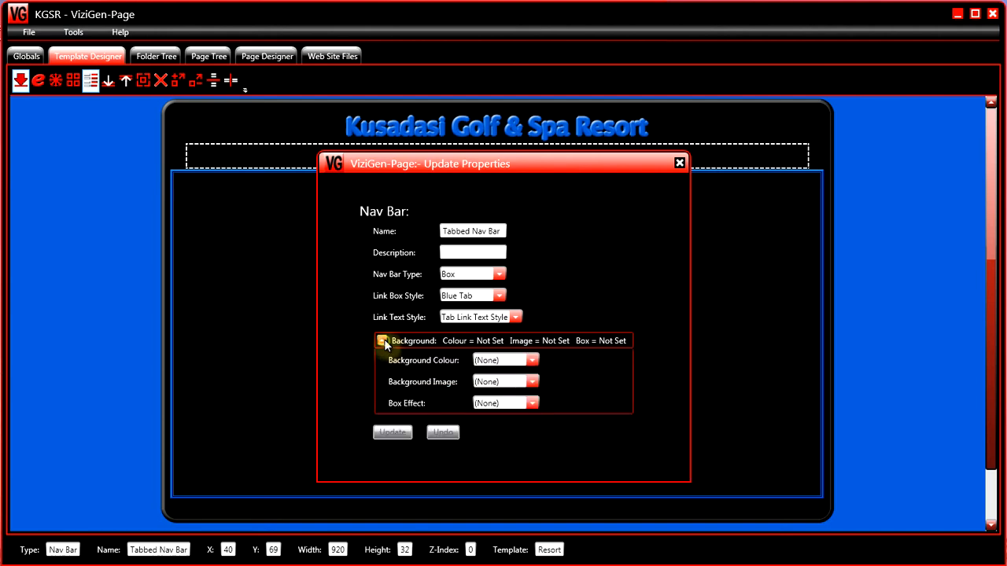
{"action": "left_click", "coordinate": [533, 404]}
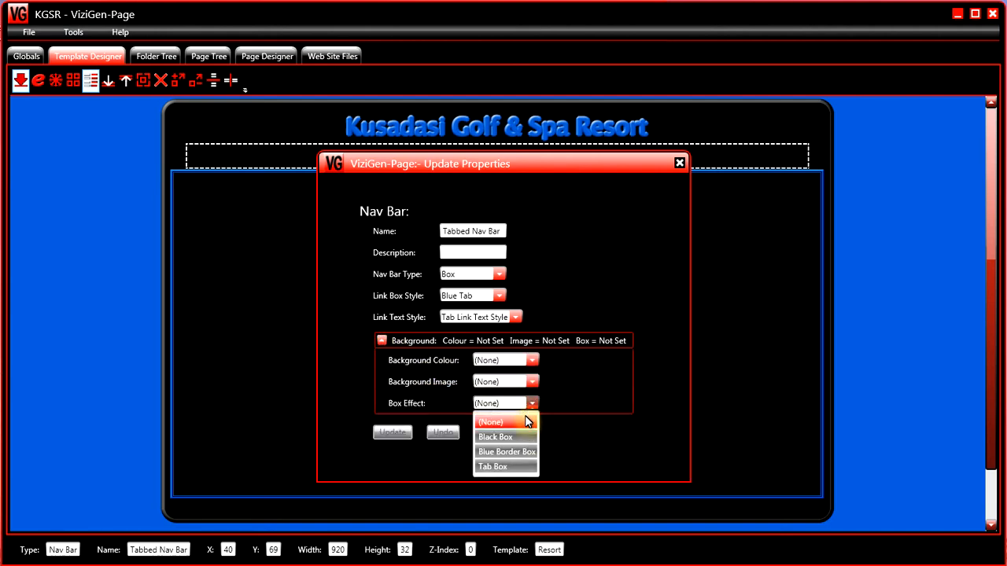
{"action": "left_click", "coordinate": [501, 467]}
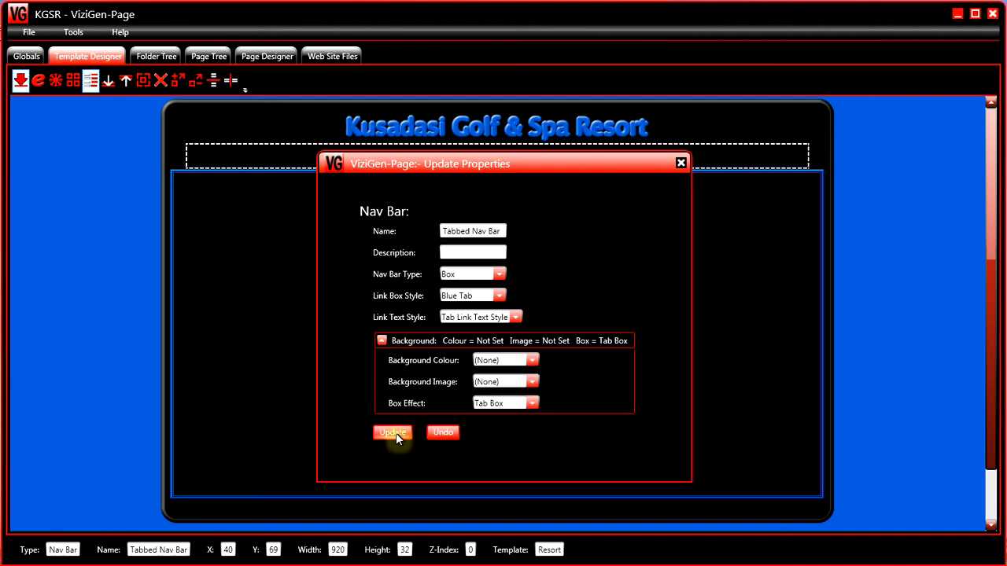
{"action": "left_click", "coordinate": [394, 434]}
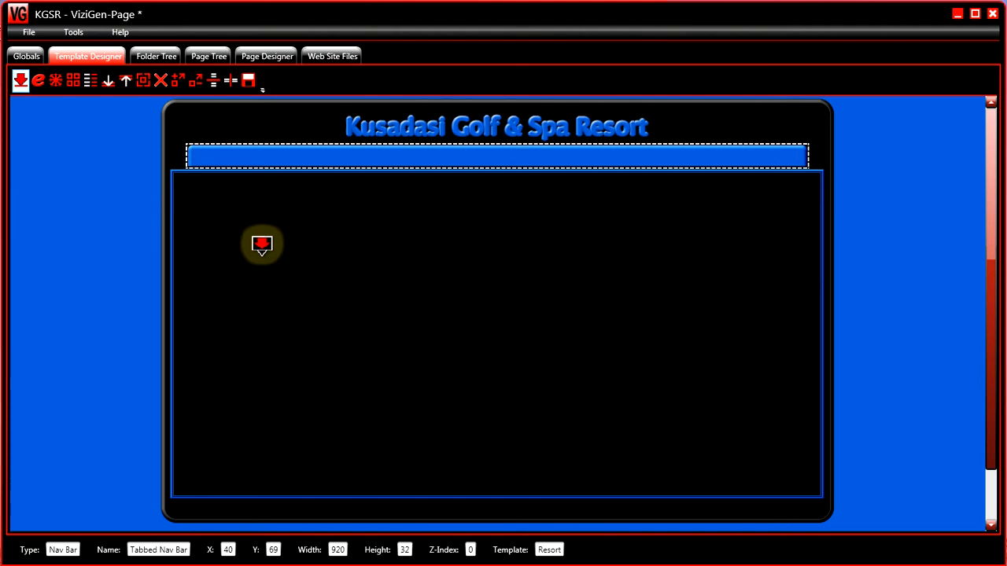
Step: Draw a nav bar link of about 176 by 37 px below the Tabbed Nav Bar, as an internal link targeting the Apartments page
{"action": "left_click", "coordinate": [144, 83]}
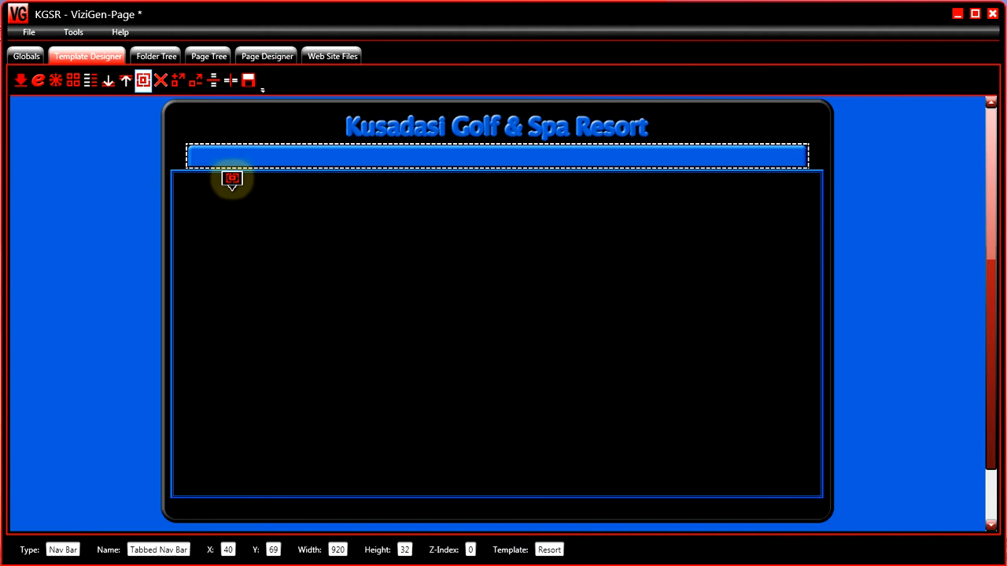
{"action": "left_click_drag", "start_coordinate": [232, 190], "coordinate": [352, 214]}
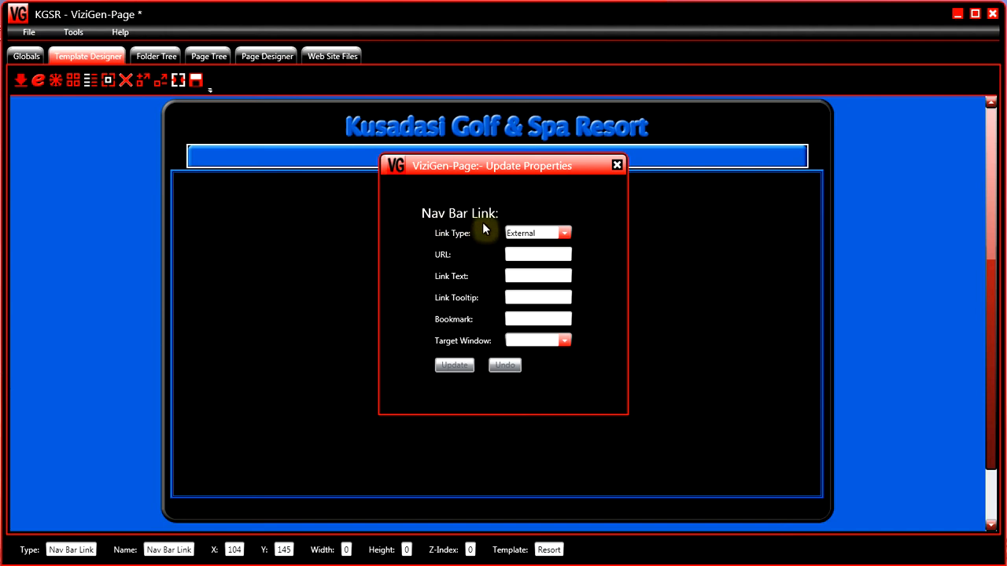
{"action": "left_click", "coordinate": [542, 275]}
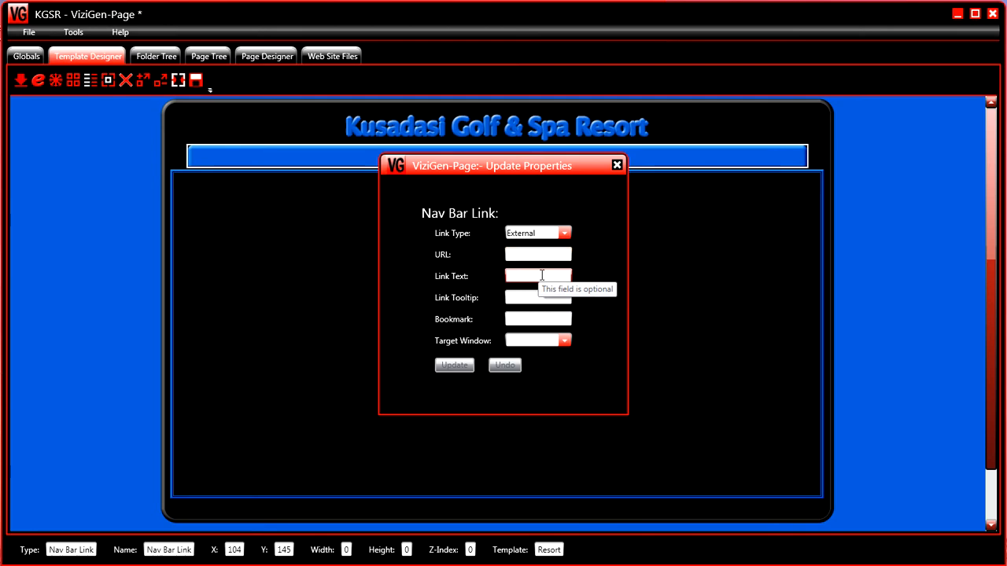
{"action": "left_click", "coordinate": [565, 233]}
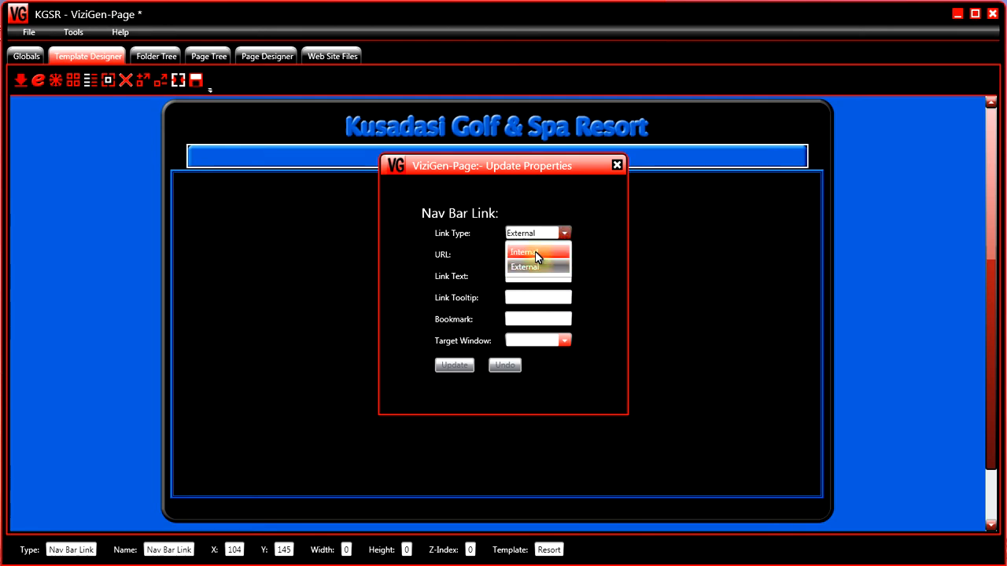
{"action": "left_click", "coordinate": [543, 251]}
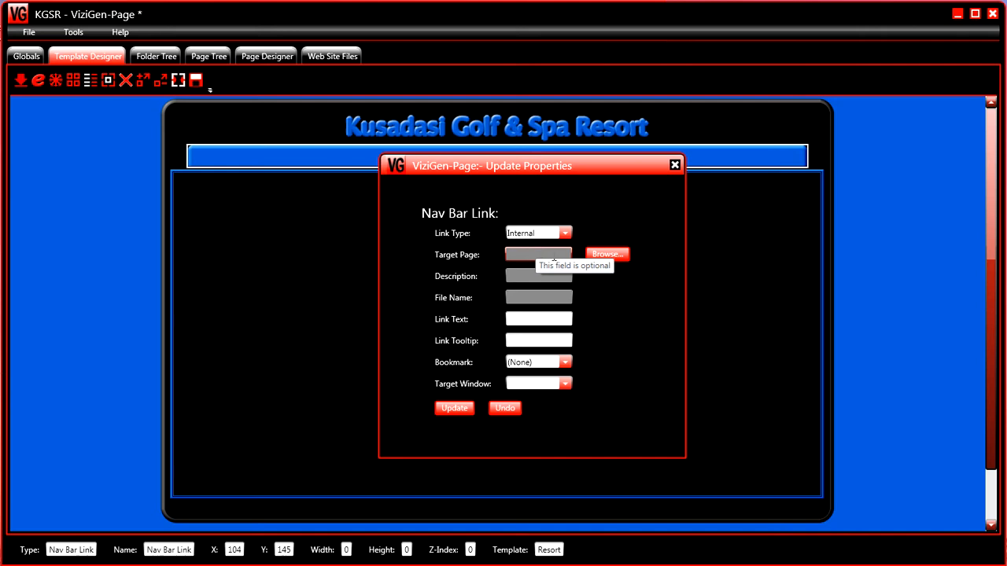
{"action": "left_click", "coordinate": [602, 255]}
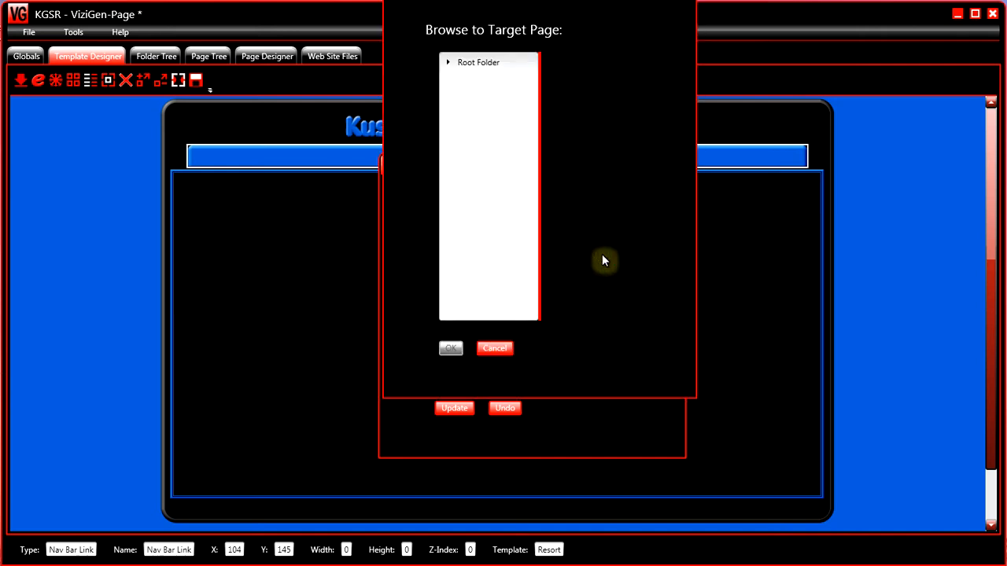
{"action": "left_click", "coordinate": [447, 63]}
{"action": "left_click", "coordinate": [502, 77]}
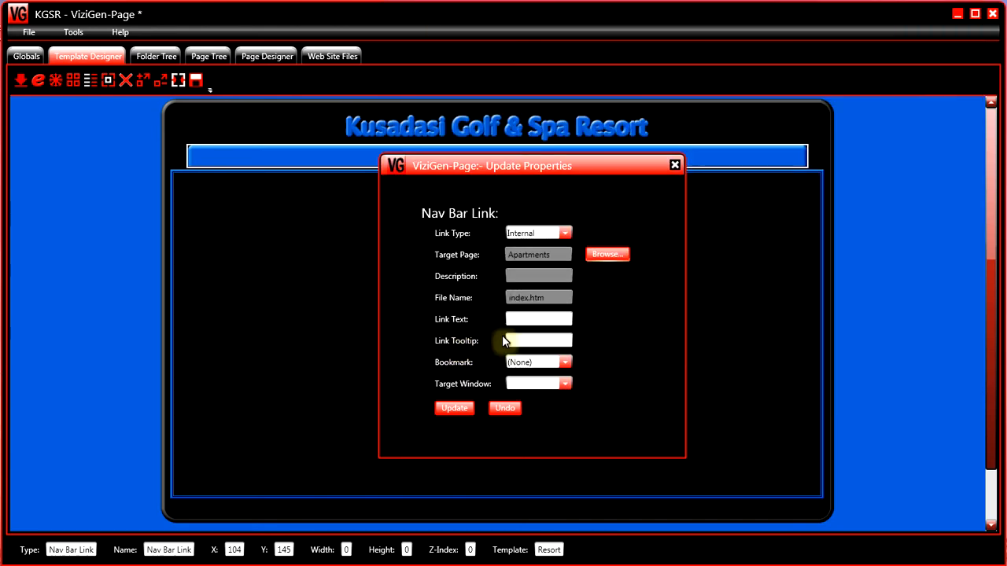
Step: Set the new link's text to "apartments" and its target window to "Open in same window/tab", and apply the properties
{"action": "left_click", "coordinate": [529, 320]}
{"action": "type", "text": "apartments"}
{"action": "left_click", "coordinate": [565, 385]}
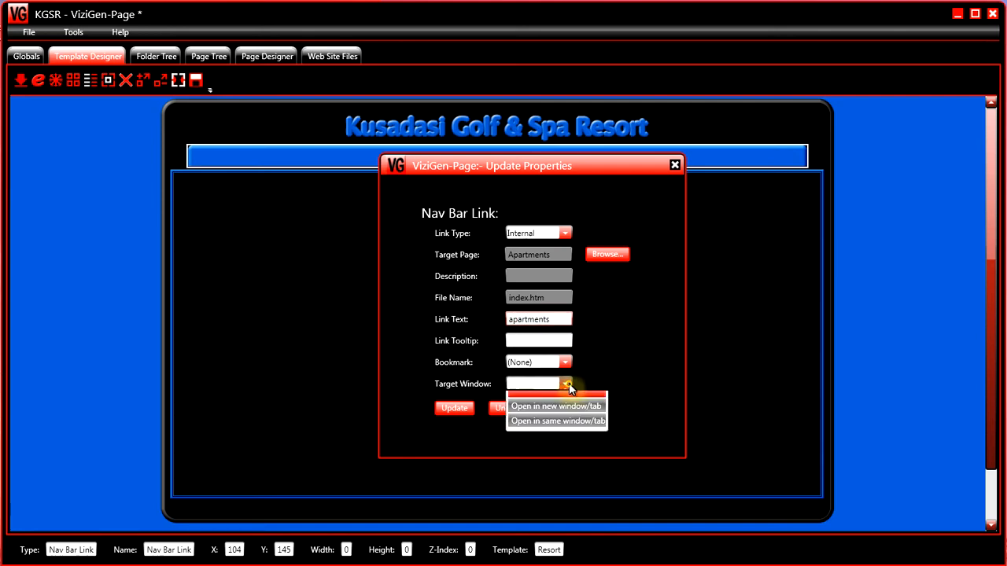
{"action": "left_click", "coordinate": [550, 422]}
{"action": "left_click", "coordinate": [465, 410]}
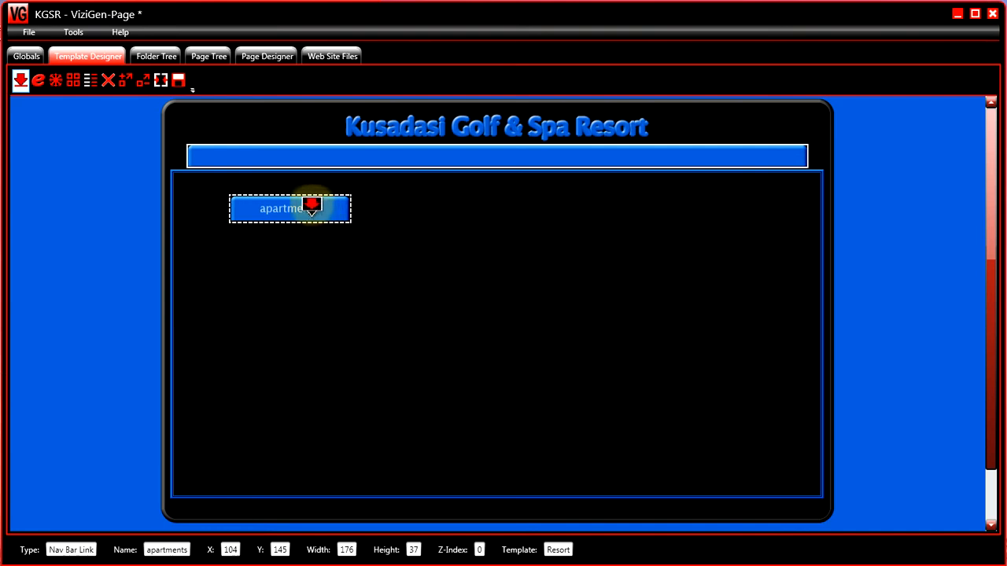
Step: Move the apartments link onto the start of the Tabbed Nav Bar, at X 60 and Y 68
{"action": "left_click", "coordinate": [60, 86]}
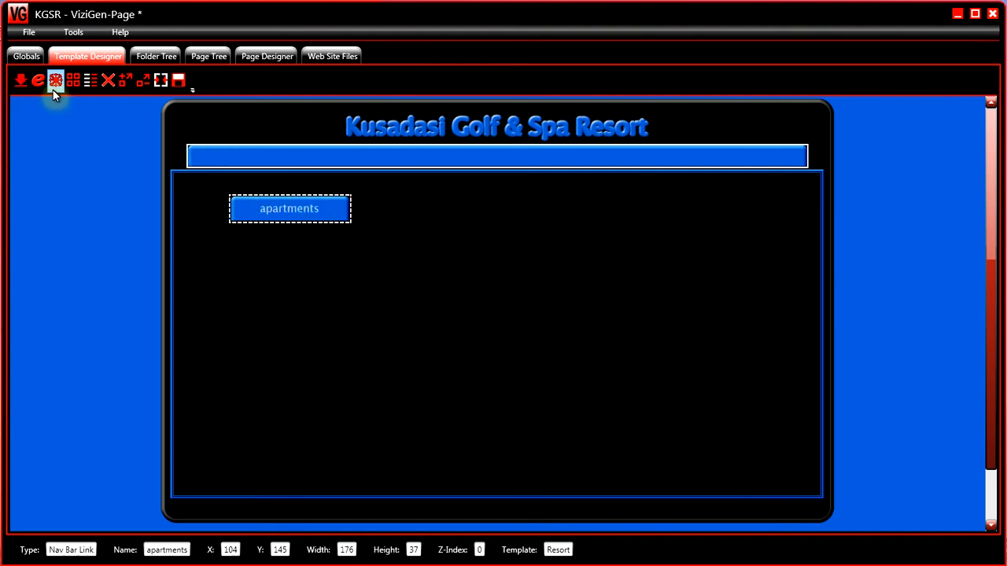
{"action": "left_click_drag", "start_coordinate": [259, 187], "coordinate": [231, 142]}
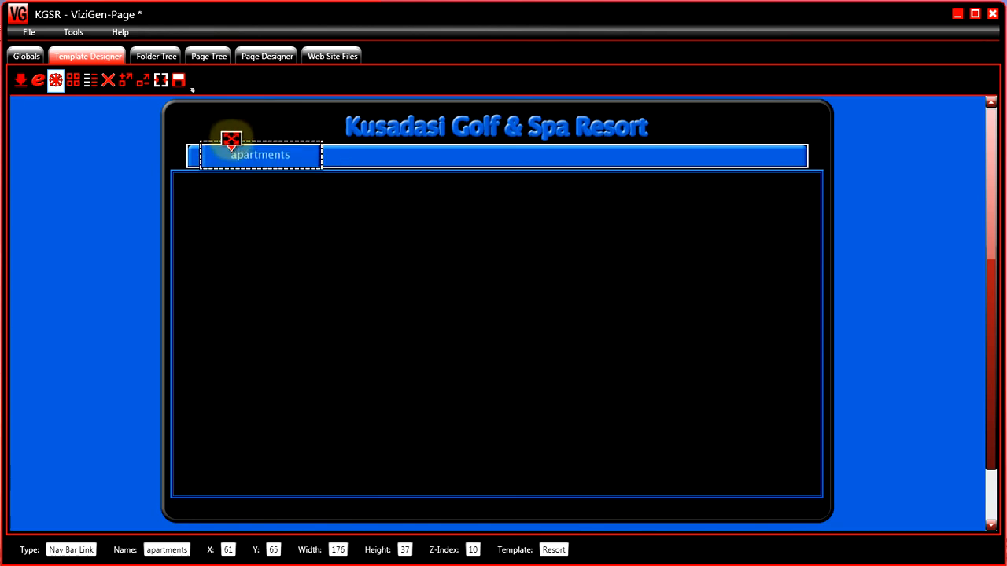
{"action": "left_click_drag", "start_coordinate": [230, 141], "coordinate": [231, 141]}
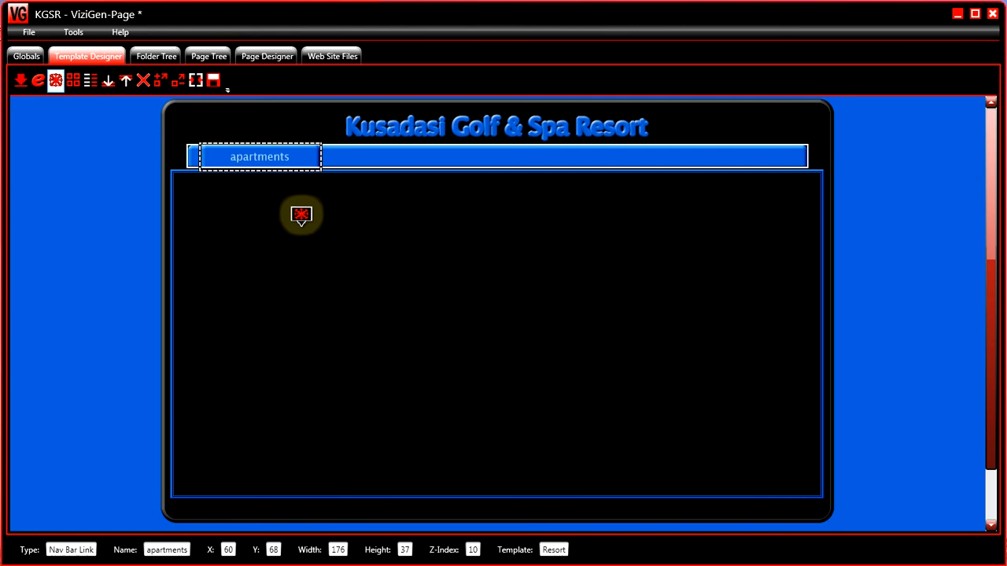
Step: Reselect the apartments link on the nav bar and review its link properties without changing them
{"action": "left_click", "coordinate": [20, 80]}
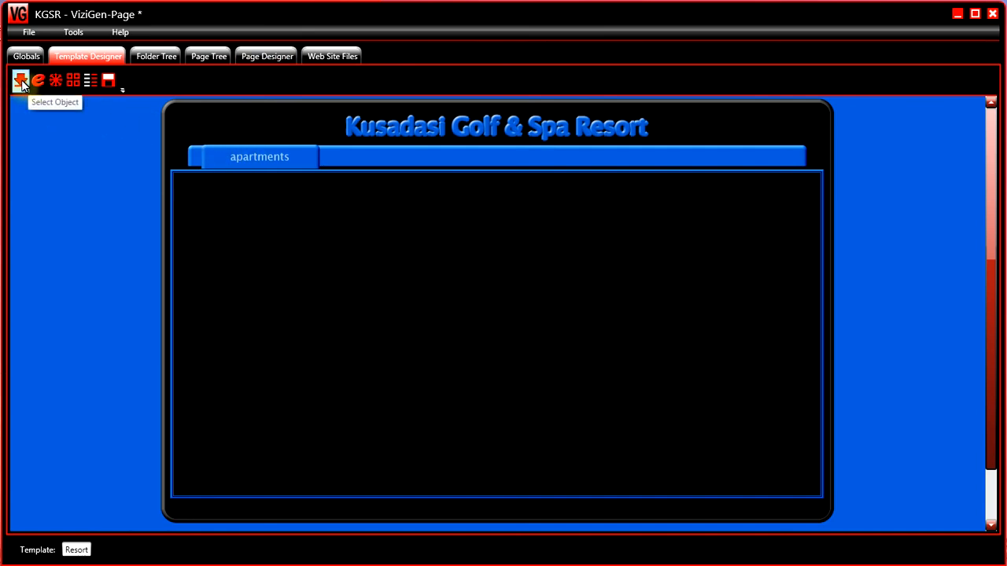
{"action": "left_click_drag", "start_coordinate": [20, 79], "coordinate": [202, 148]}
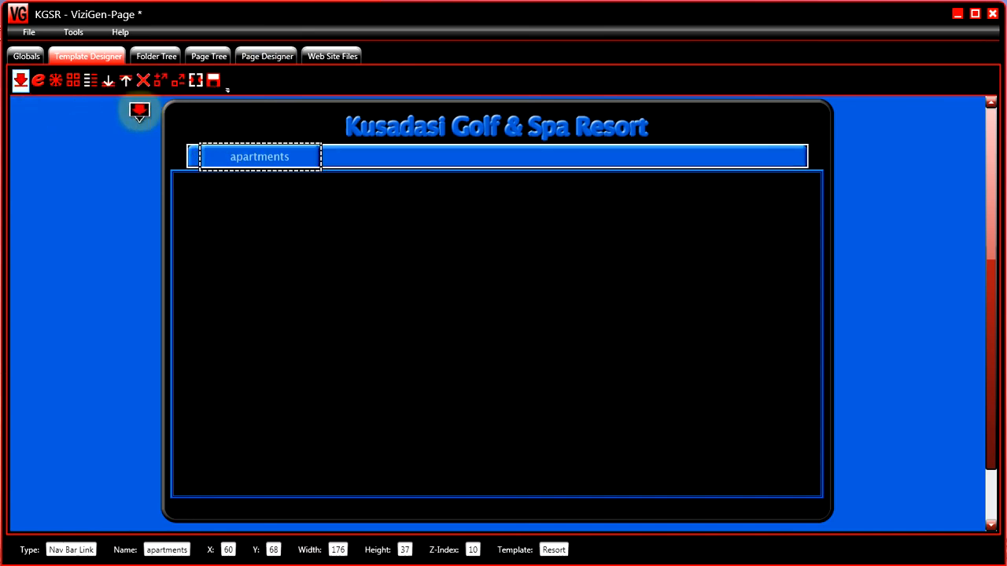
{"action": "left_click", "coordinate": [91, 81]}
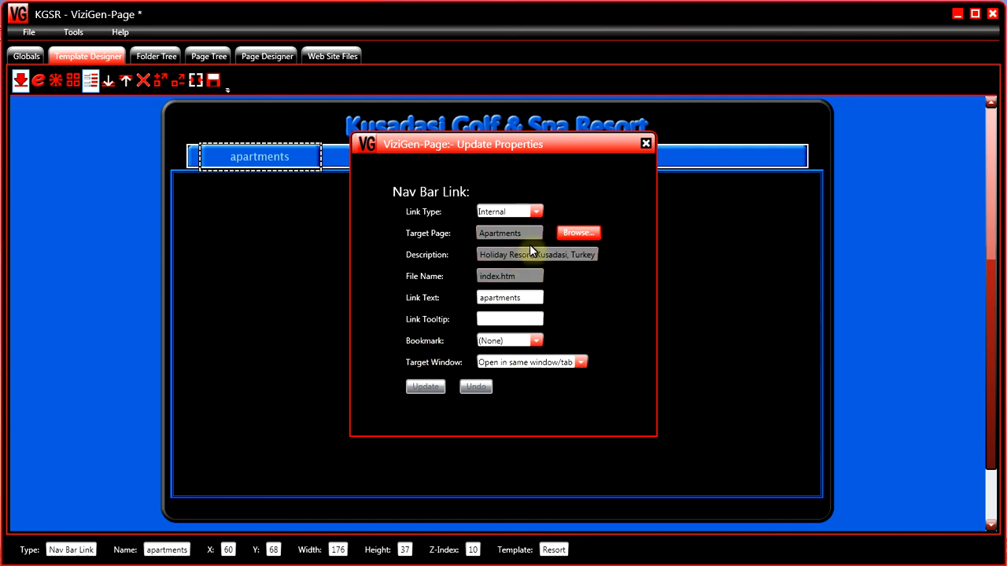
{"action": "left_click", "coordinate": [645, 144]}
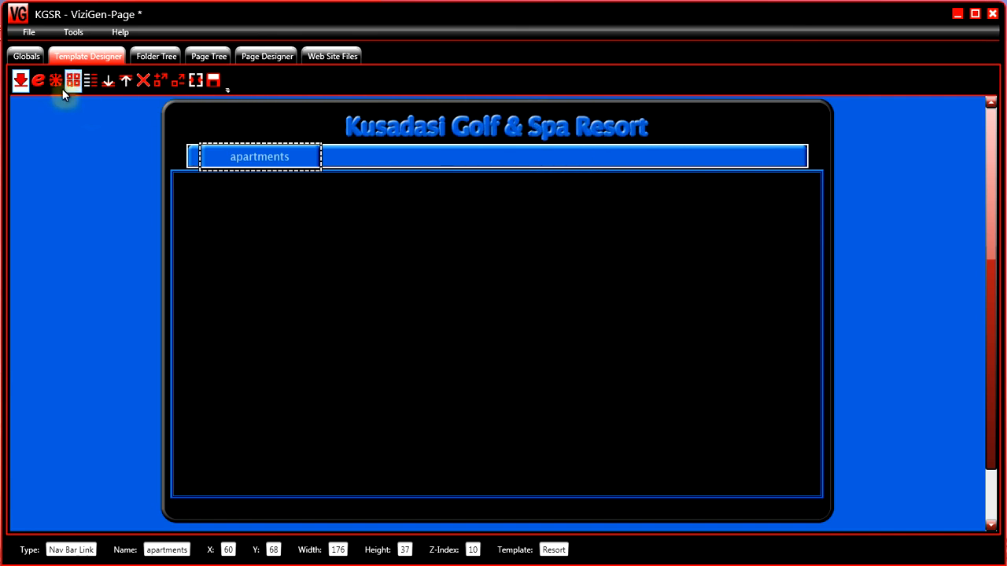